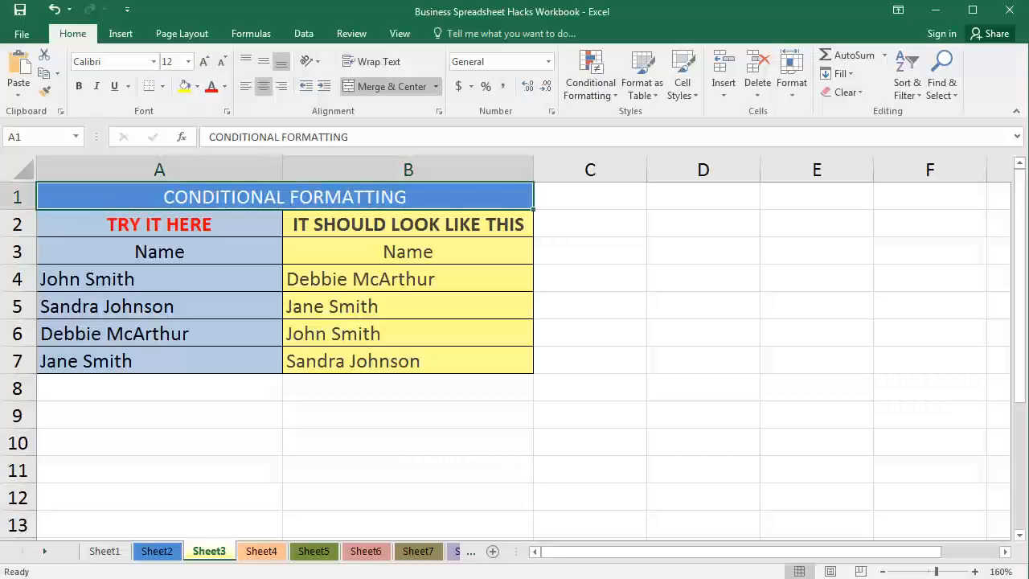
Compare the names in the TRY IT HERE column with those in the IT SHOULD LOOK LIKE THIS column on Sheet3
{"action": "left_click", "coordinate": [568, 304]}
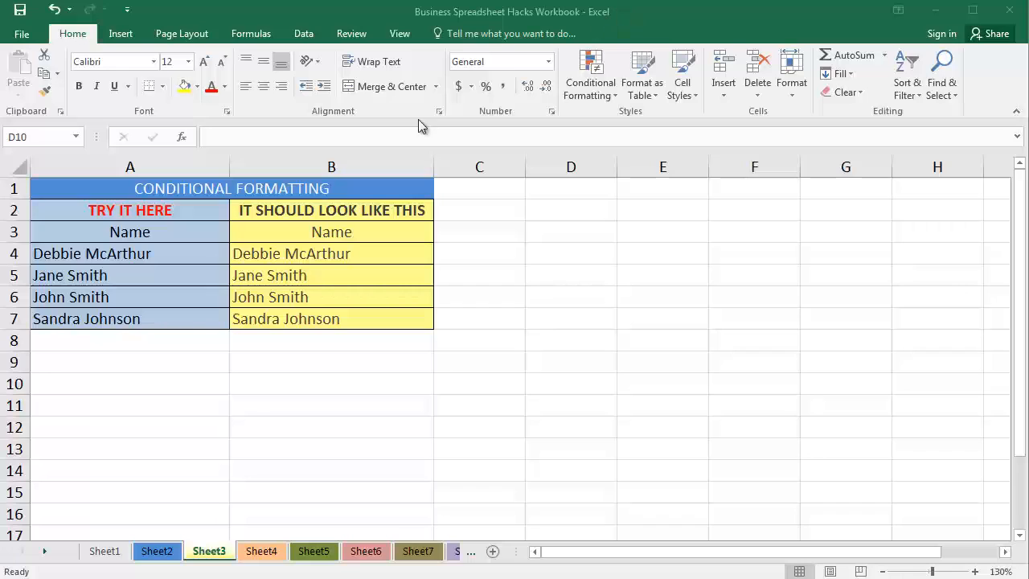
{"action": "left_click", "coordinate": [206, 556]}
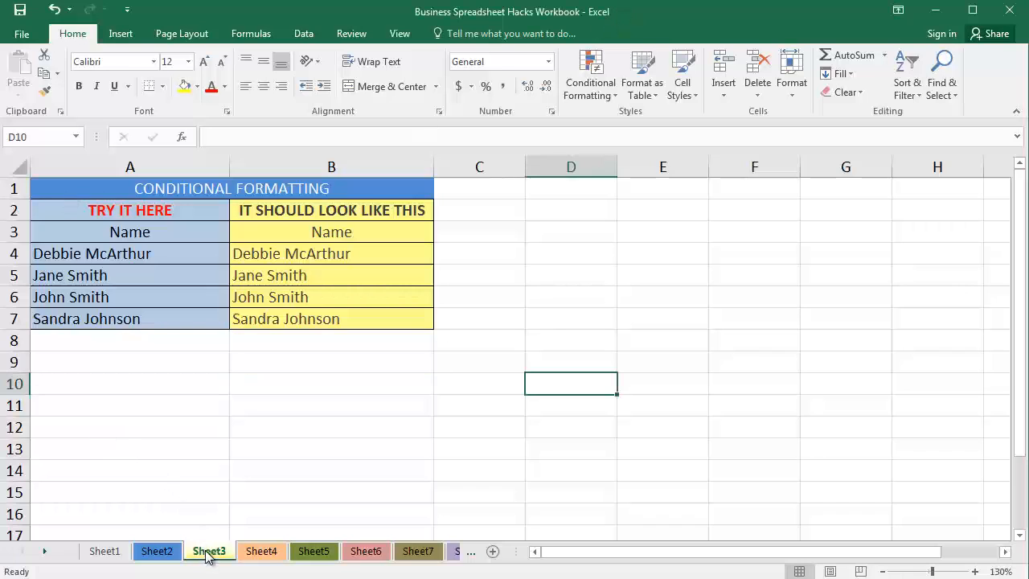
{"action": "left_click", "coordinate": [443, 322]}
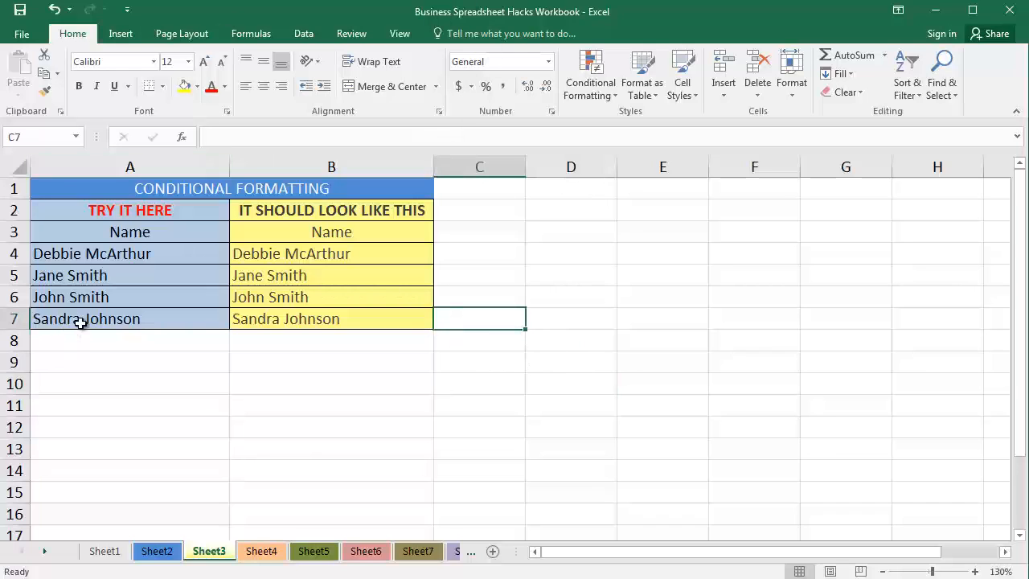
{"action": "left_click", "coordinate": [147, 254]}
{"action": "left_click", "coordinate": [158, 161]}
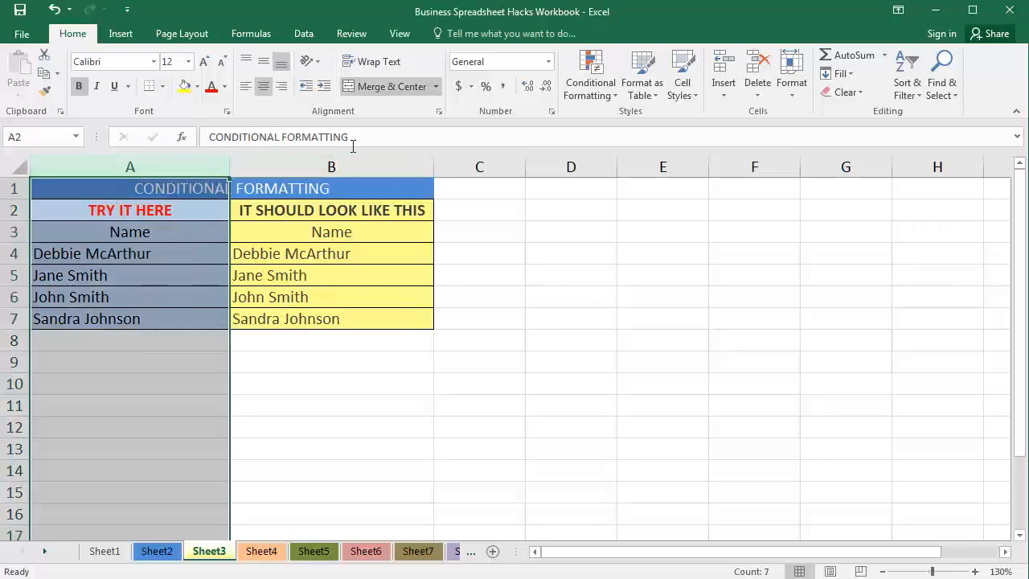
{"action": "left_click", "coordinate": [336, 166]}
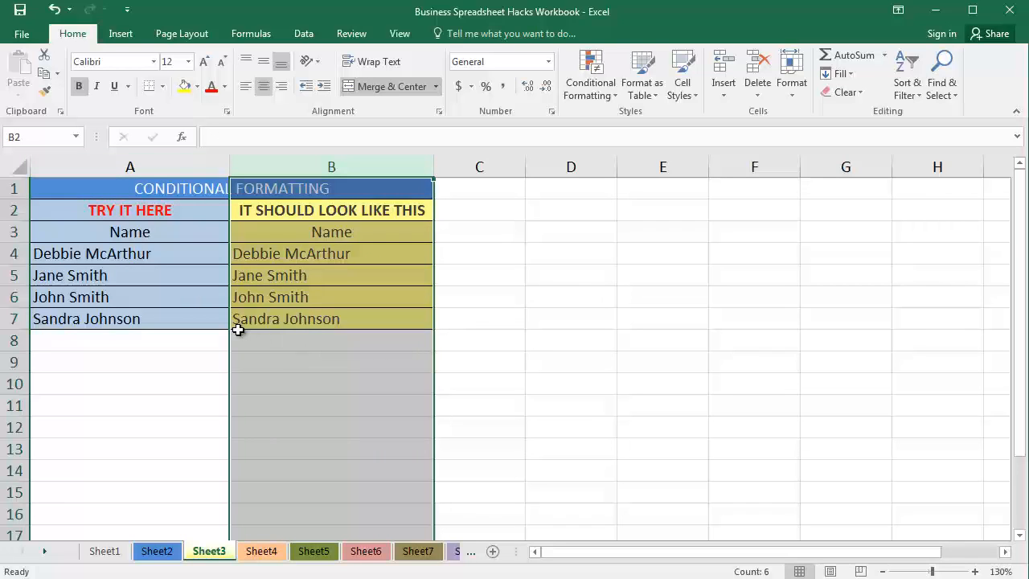
{"action": "left_click", "coordinate": [148, 167]}
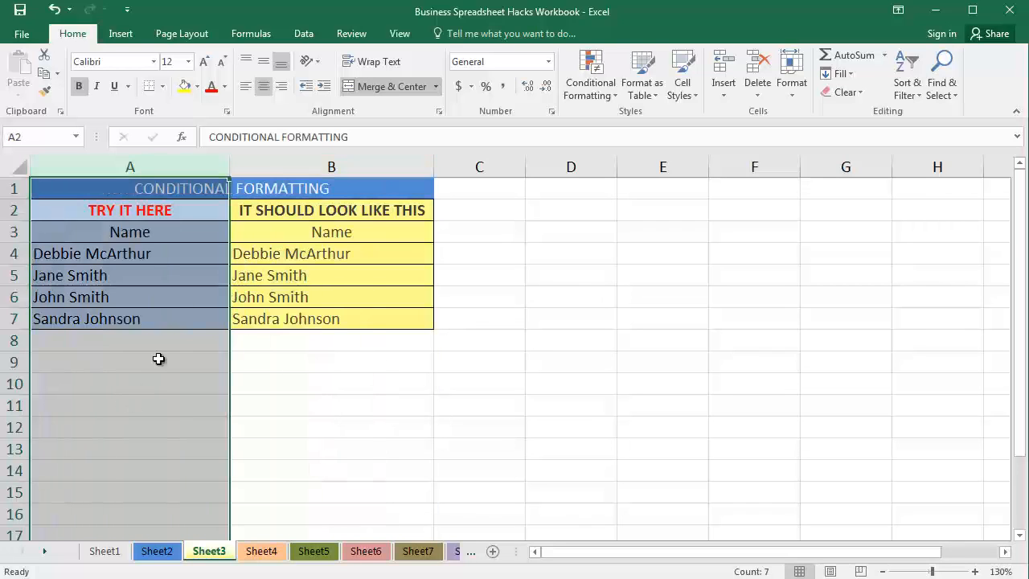
{"action": "left_click", "coordinate": [331, 166]}
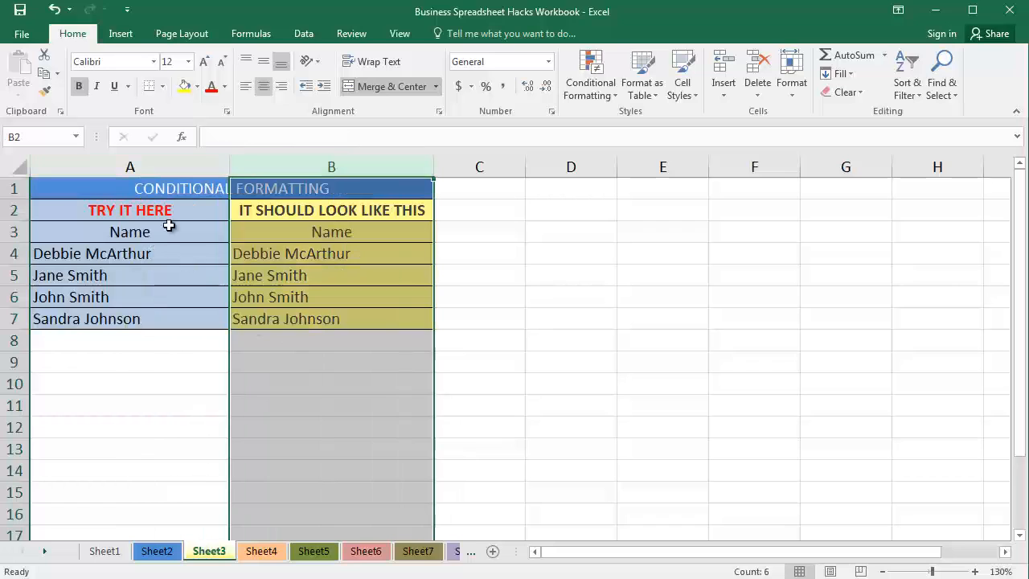
{"action": "left_click_drag", "start_coordinate": [123, 256], "coordinate": [117, 324]}
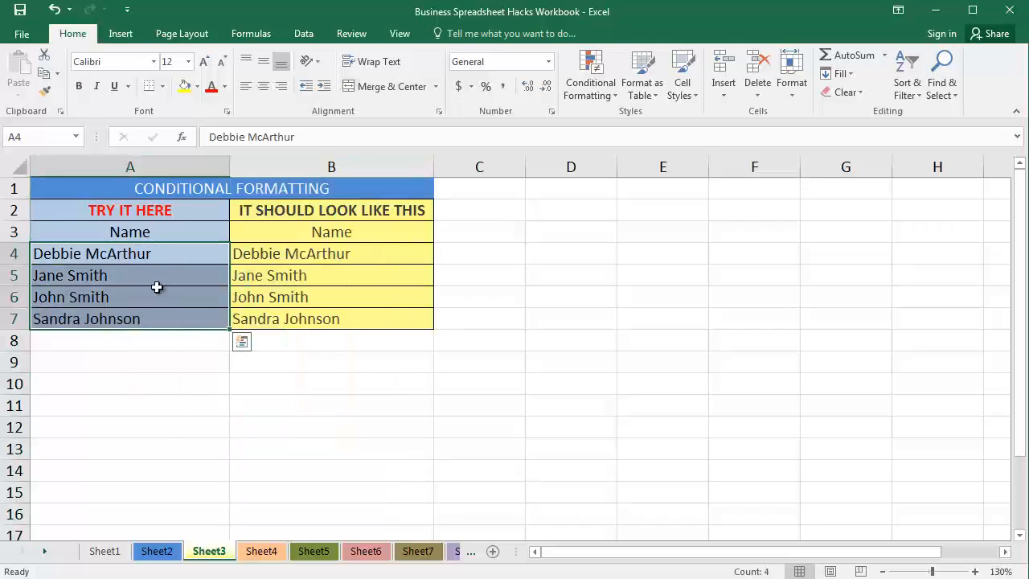
Replace the name in cell A7 with a different person's full name that does not match cell B7
{"action": "left_click", "coordinate": [138, 319]}
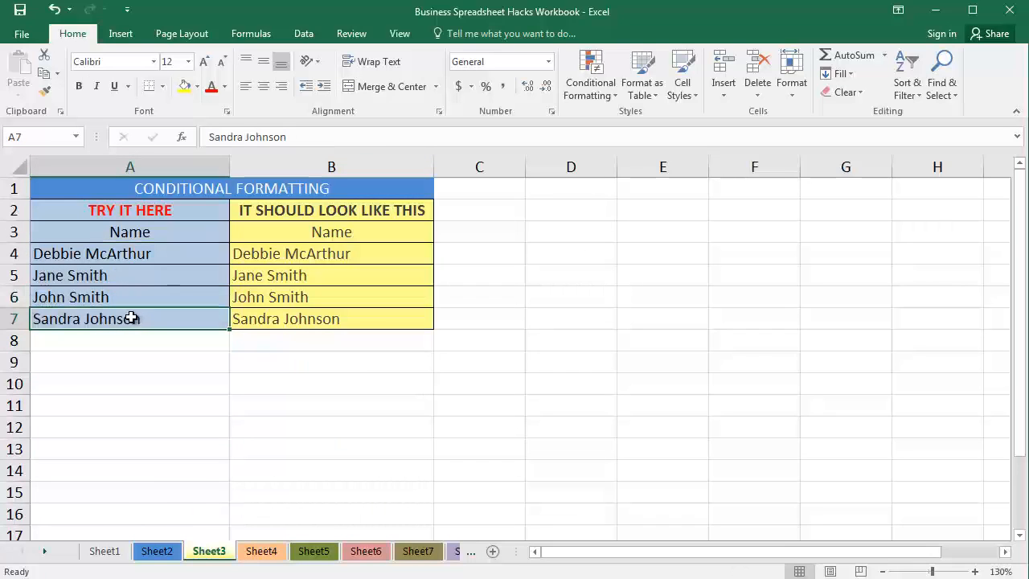
{"action": "double_click", "coordinate": [108, 319]}
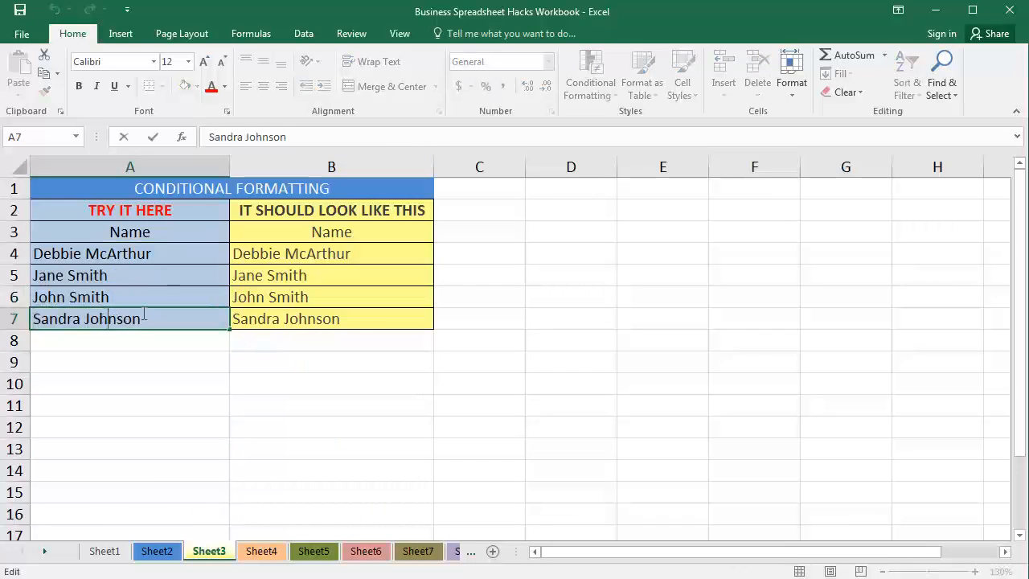
{"action": "double_click", "coordinate": [145, 318]}
{"action": "key", "text": "shift+Home"}
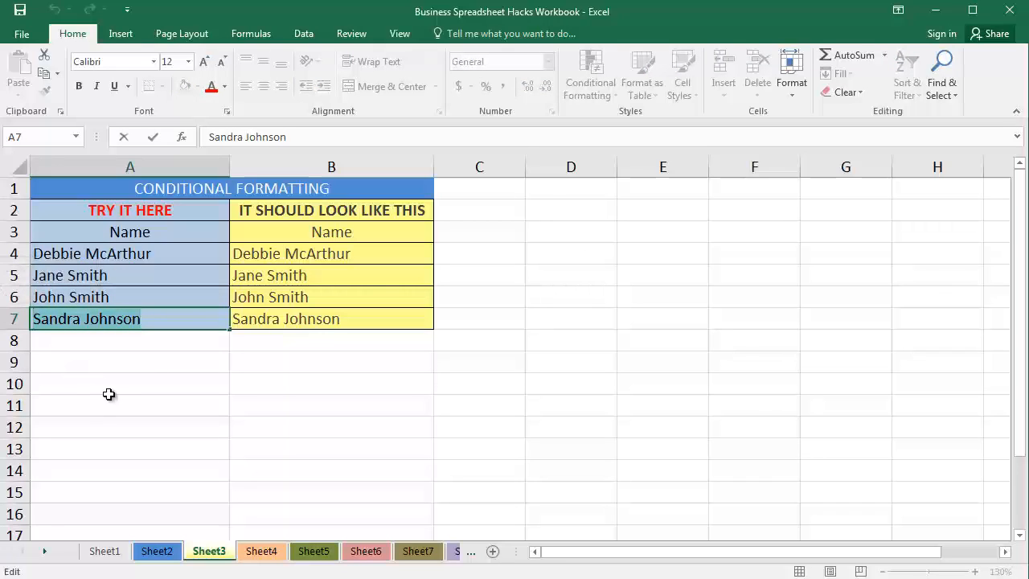
{"action": "type", "text": "zA"}
{"action": "key", "text": "BackSpace"}
{"action": "key", "text": "BackSpace"}
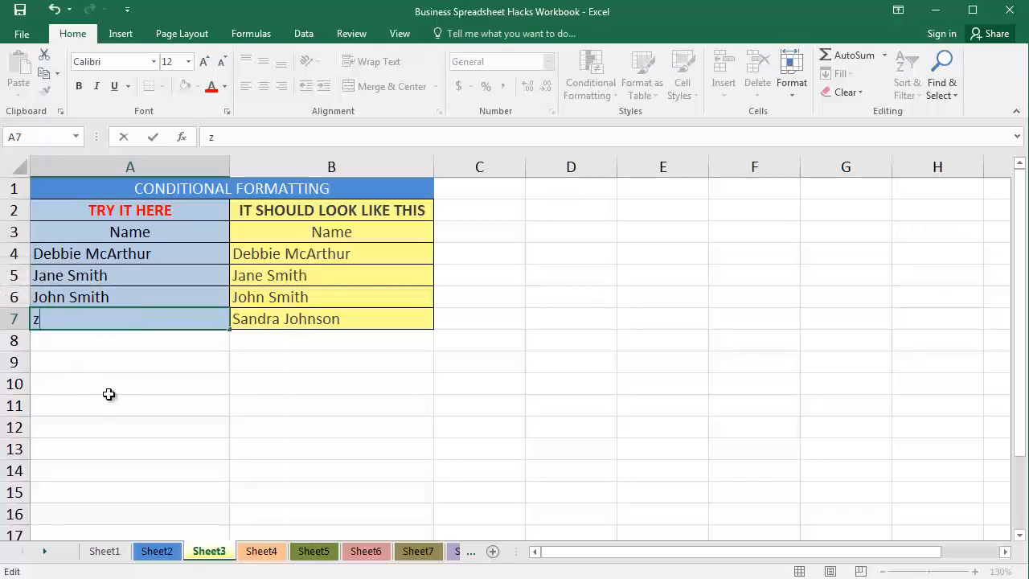
{"action": "type", "text": "Zac Smith"}
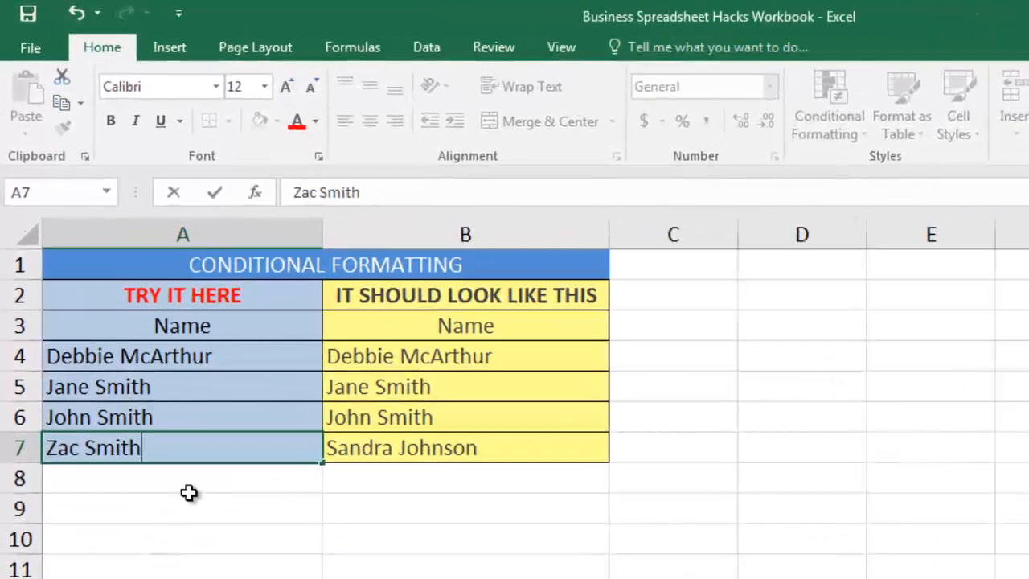
{"action": "key", "text": "Return"}
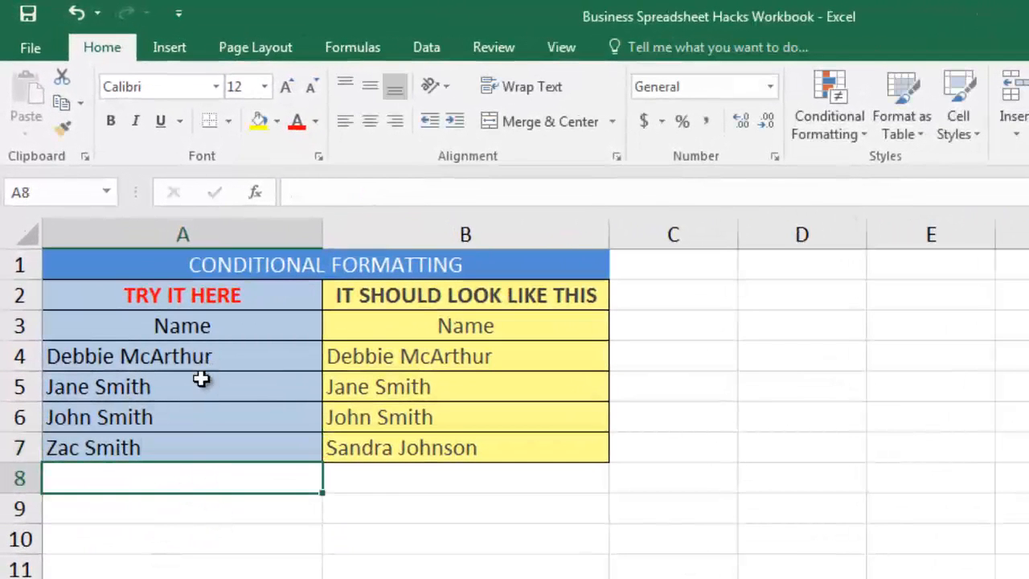
{"action": "left_click_drag", "start_coordinate": [409, 363], "coordinate": [412, 446]}
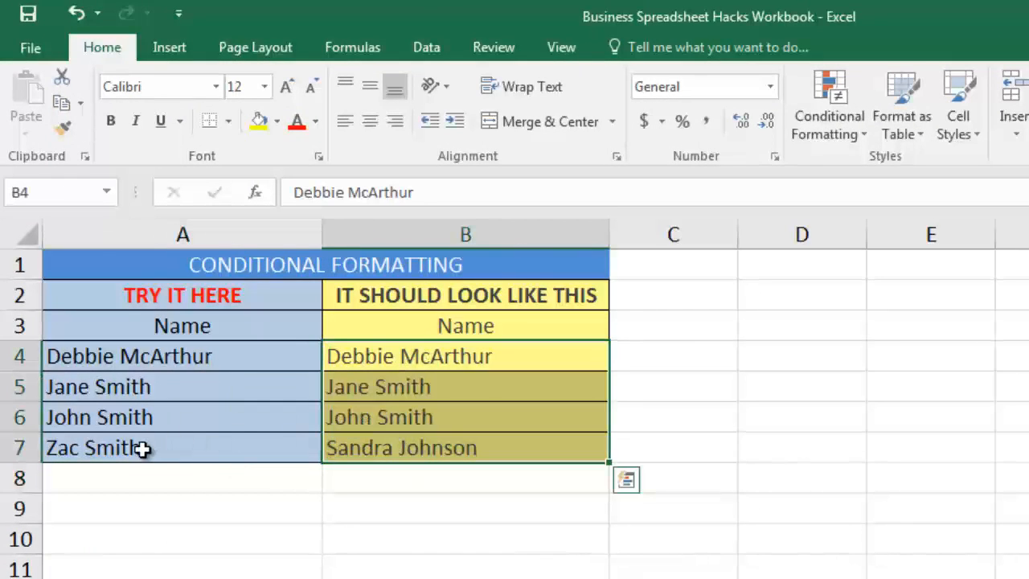
{"action": "left_click", "coordinate": [143, 446]}
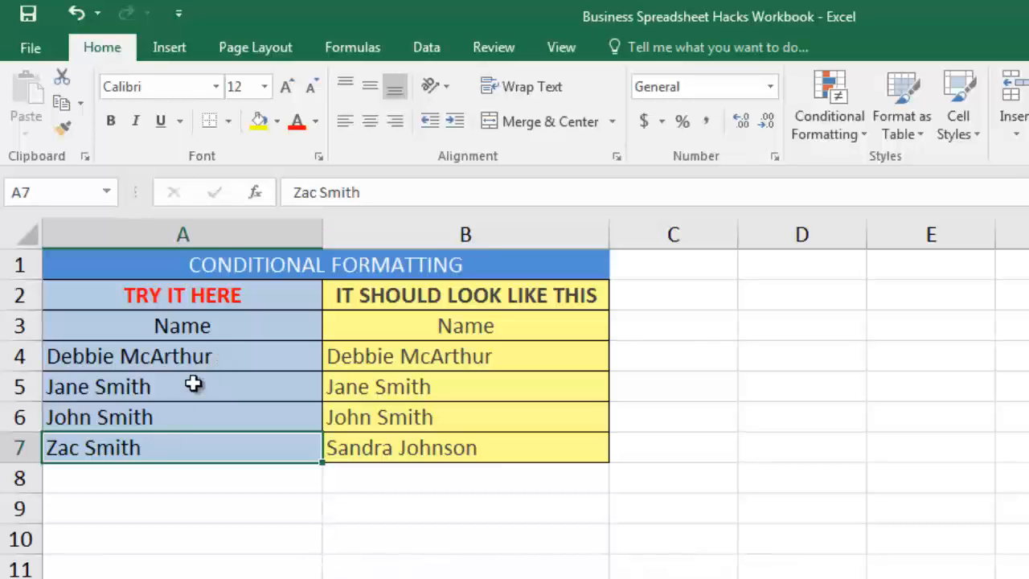
{"action": "left_click", "coordinate": [205, 361]}
{"action": "left_click_drag", "start_coordinate": [204, 361], "coordinate": [203, 415]}
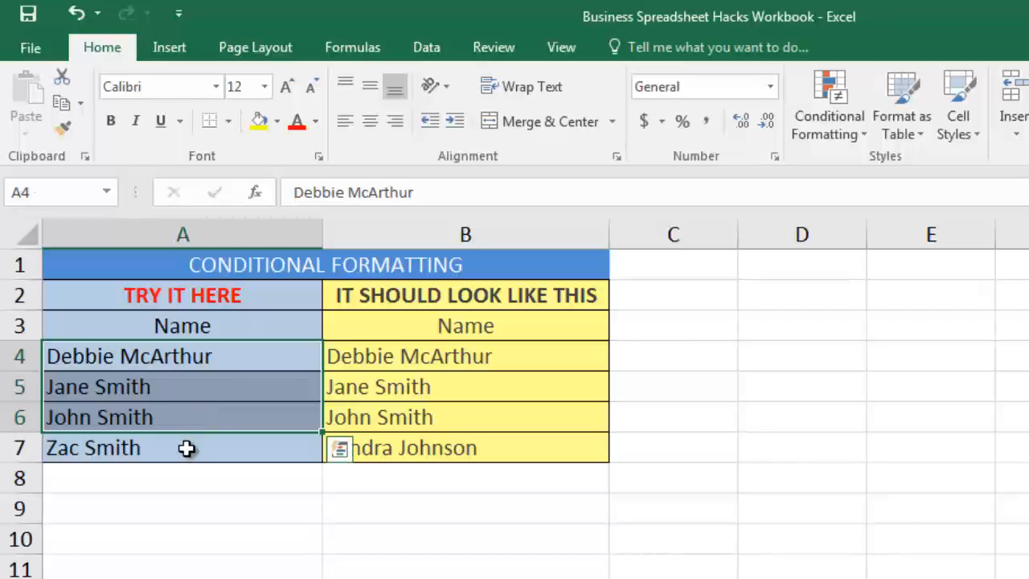
{"action": "left_click", "coordinate": [185, 448]}
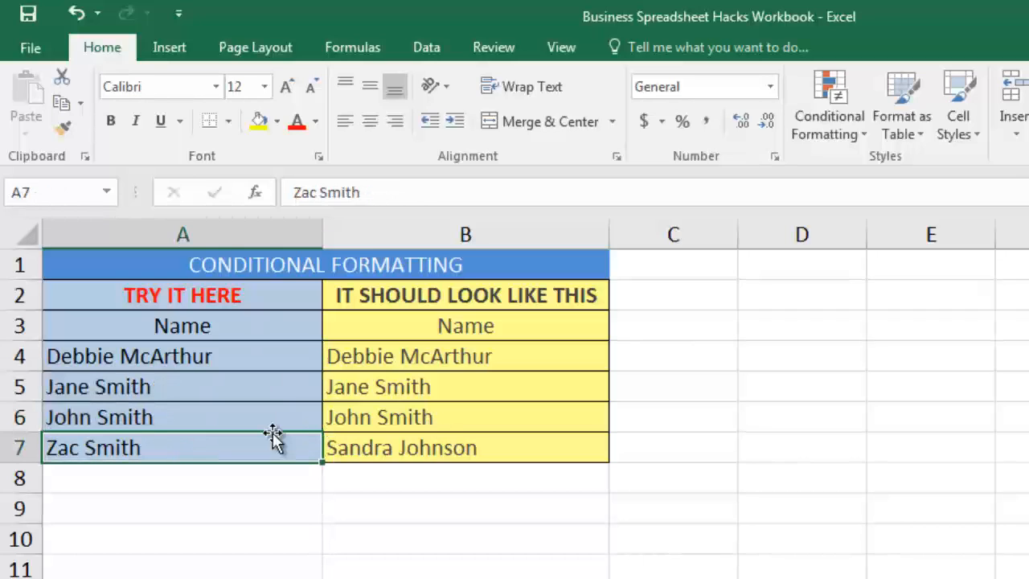
Sort the names in A4:A7 with the selection expanded to the adjacent data
{"action": "left_click_drag", "start_coordinate": [278, 362], "coordinate": [262, 447]}
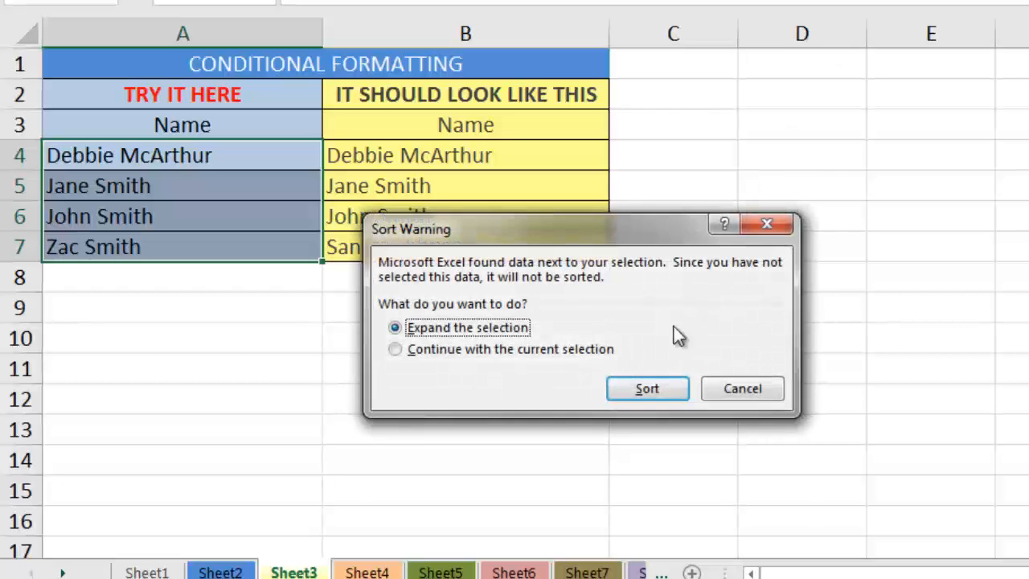
{"action": "left_click", "coordinate": [660, 386]}
{"action": "left_click", "coordinate": [194, 160]}
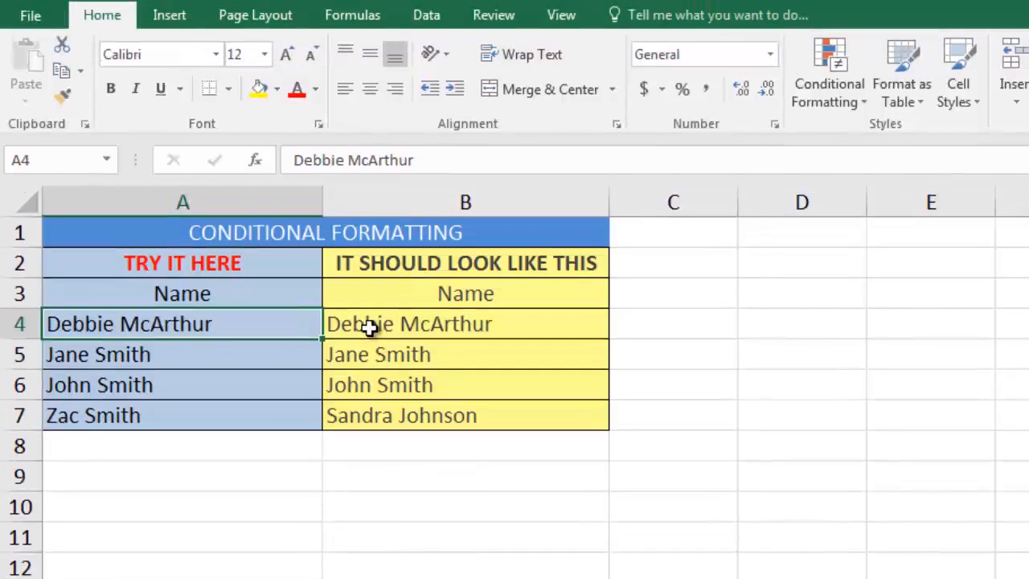
{"action": "left_click", "coordinate": [369, 326]}
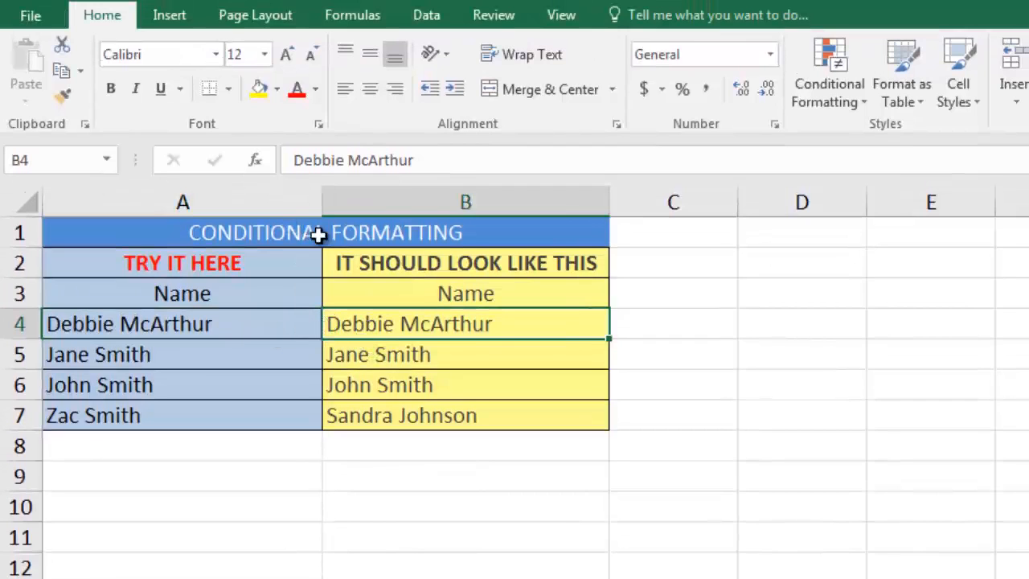
{"action": "left_click_drag", "start_coordinate": [361, 321], "coordinate": [336, 408]}
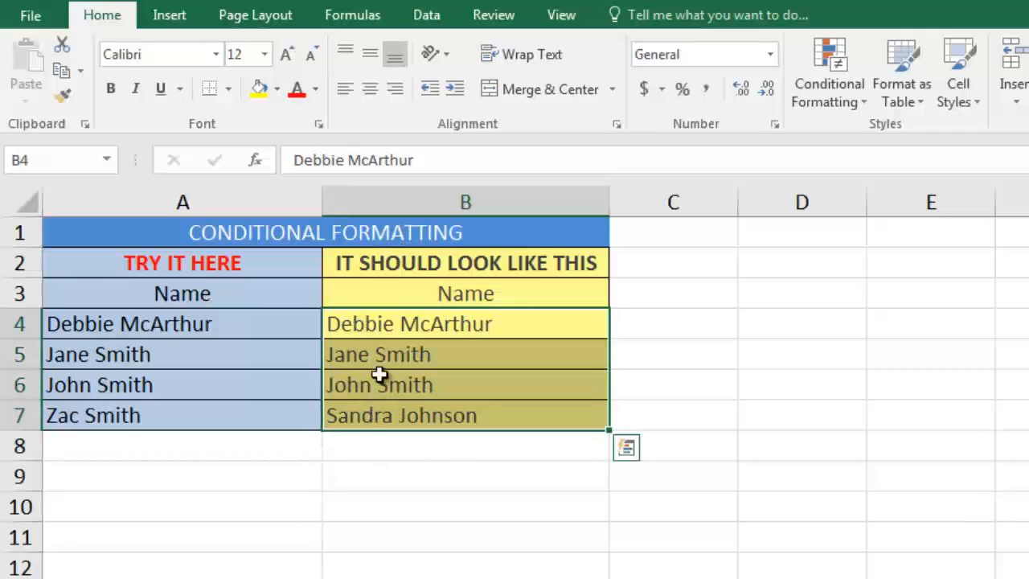
{"action": "left_click_drag", "start_coordinate": [365, 324], "coordinate": [270, 334]}
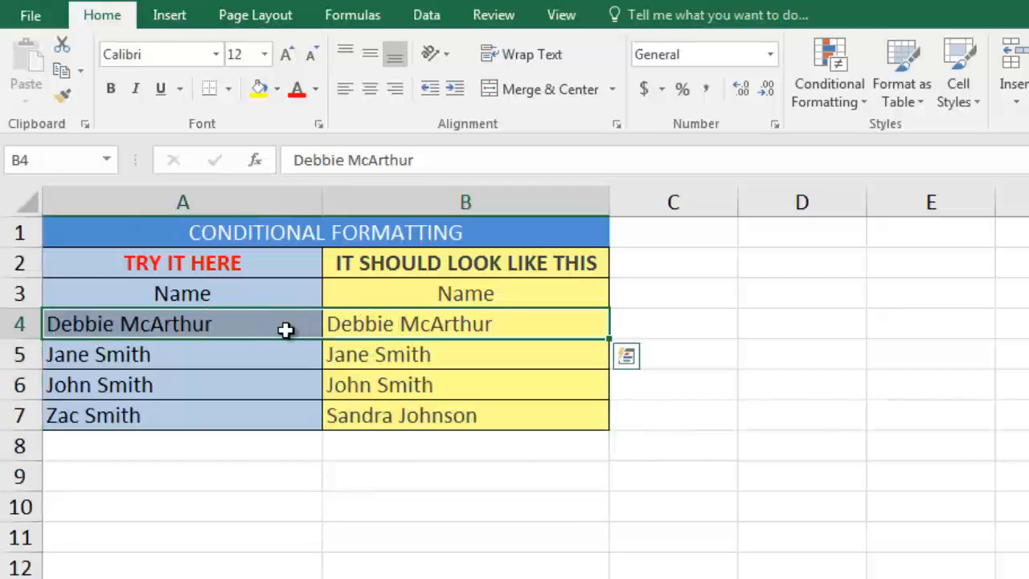
Set up an Equal To conditional formatting rule for A4:A7 that compares each cell with the relative reference =B4
{"action": "left_click_drag", "start_coordinate": [286, 330], "coordinate": [277, 418]}
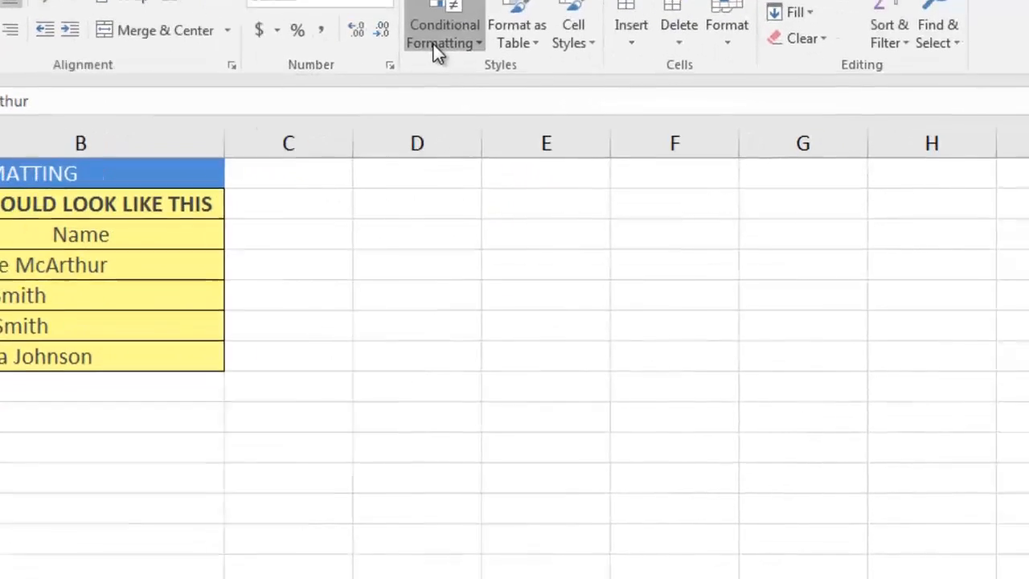
{"action": "left_click", "coordinate": [434, 45]}
{"action": "mouse_move", "coordinate": [468, 97]}
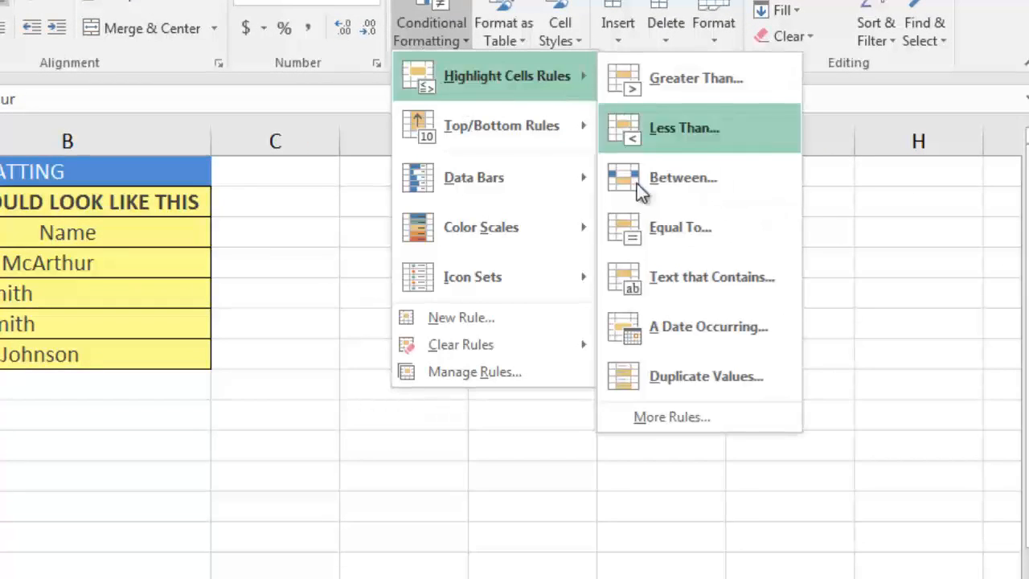
{"action": "left_click", "coordinate": [651, 222]}
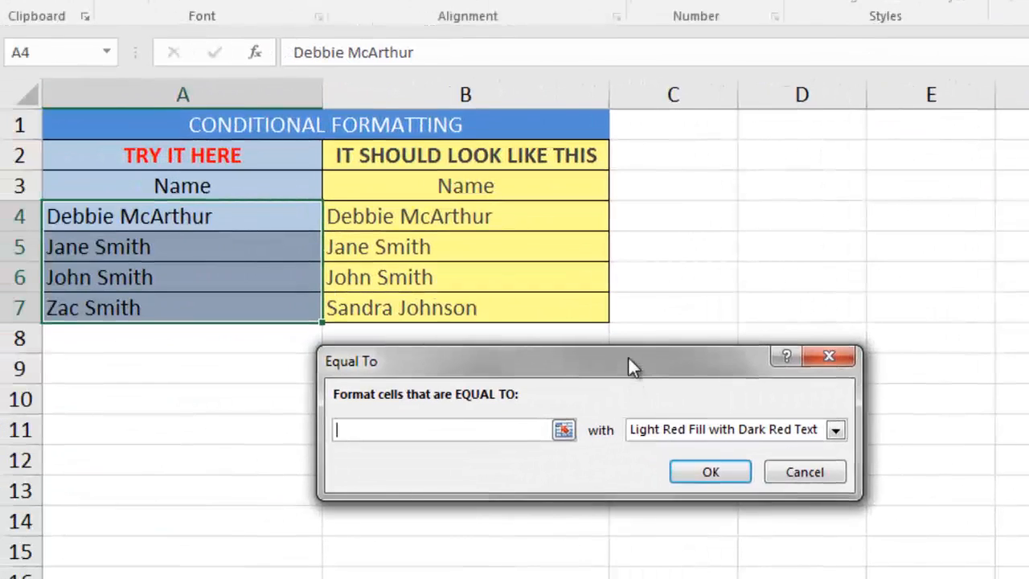
{"action": "left_click_drag", "start_coordinate": [404, 385], "coordinate": [395, 405]}
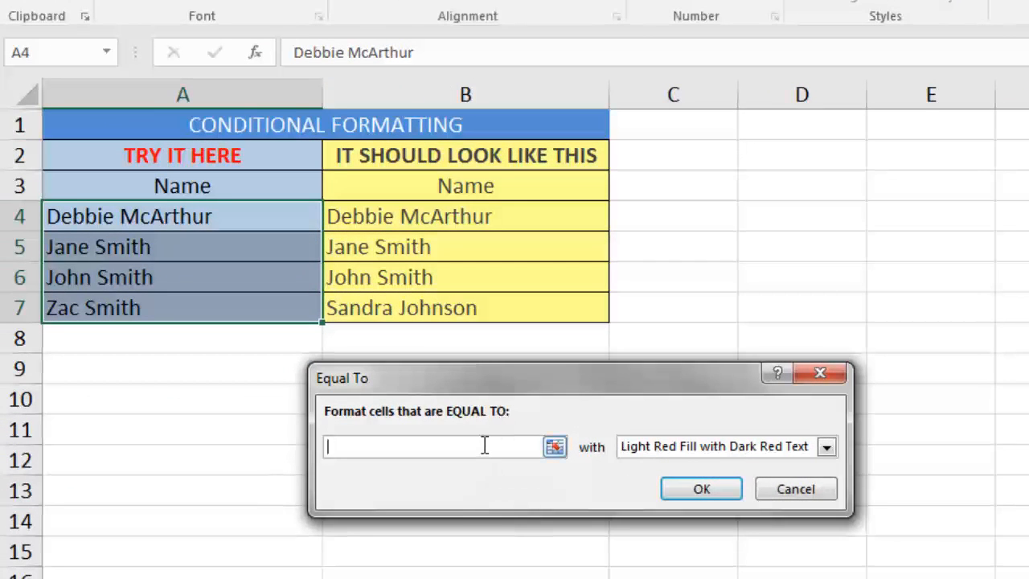
{"action": "type", "text": "="}
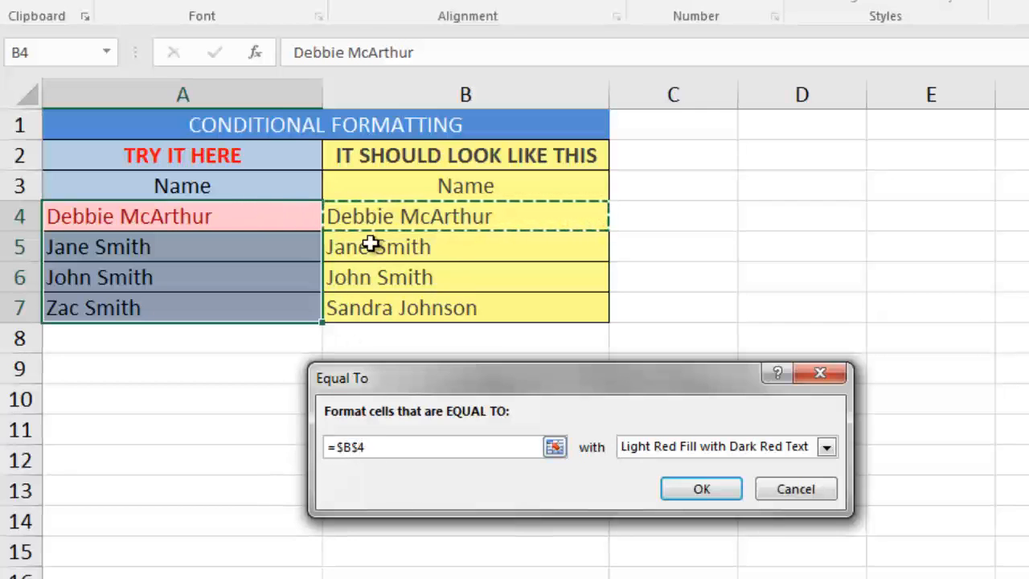
{"action": "left_click_drag", "start_coordinate": [372, 448], "coordinate": [344, 453]}
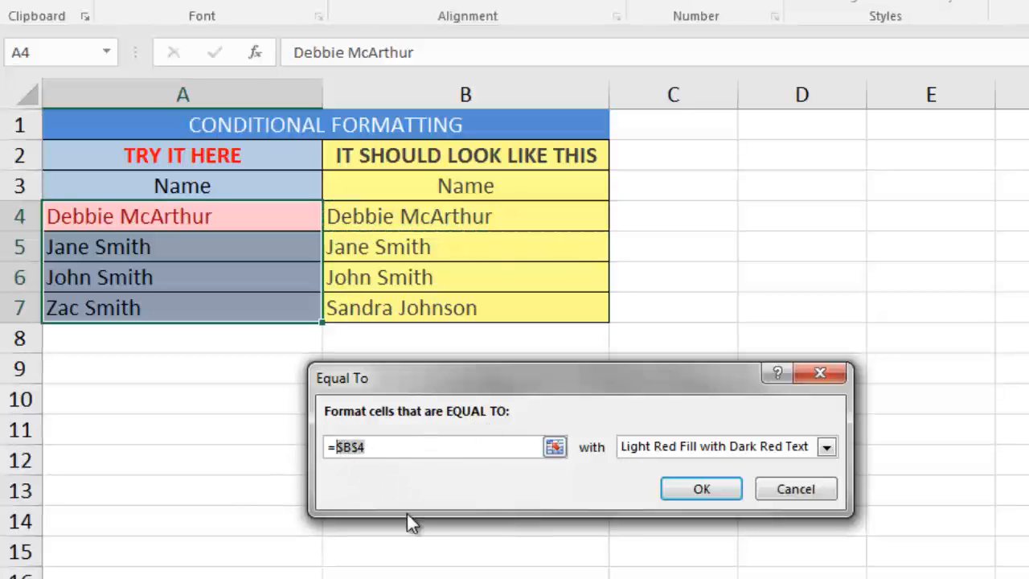
{"action": "type", "text": "b4"}
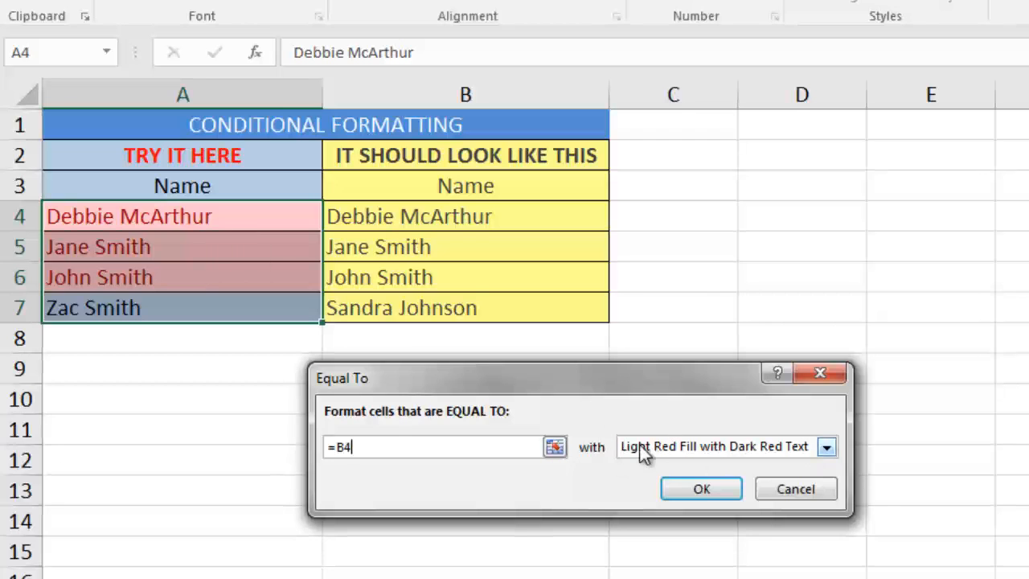
Give the Equal To rule a custom format with a light green background fill
{"action": "left_click", "coordinate": [827, 448]}
{"action": "left_click", "coordinate": [648, 556]}
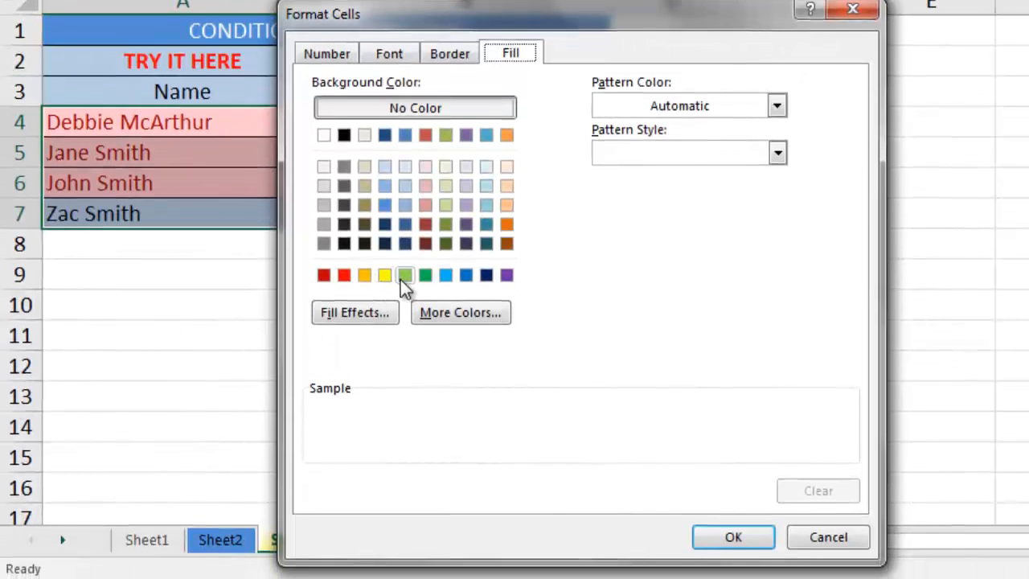
{"action": "left_click", "coordinate": [402, 276]}
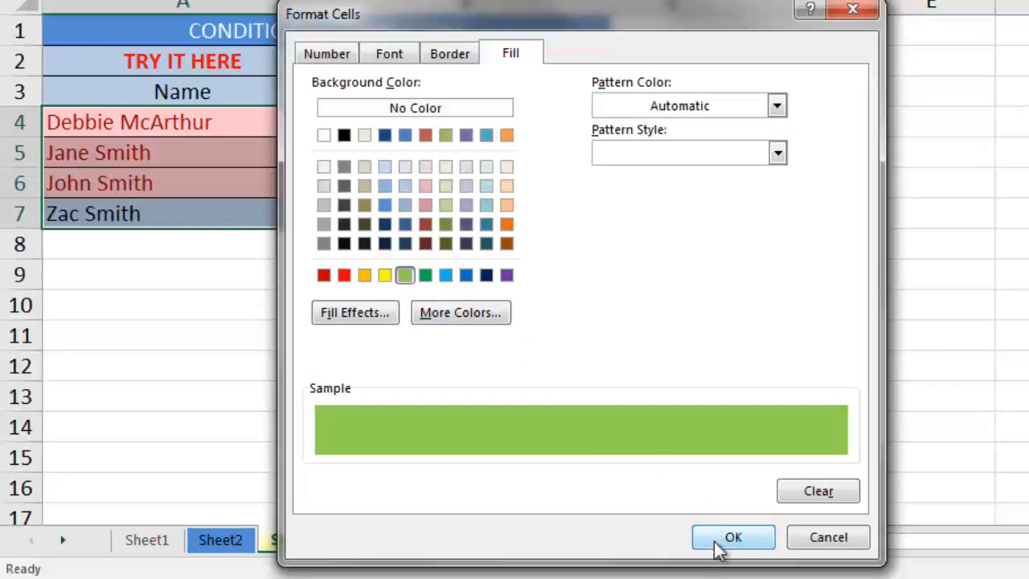
{"action": "left_click", "coordinate": [718, 537]}
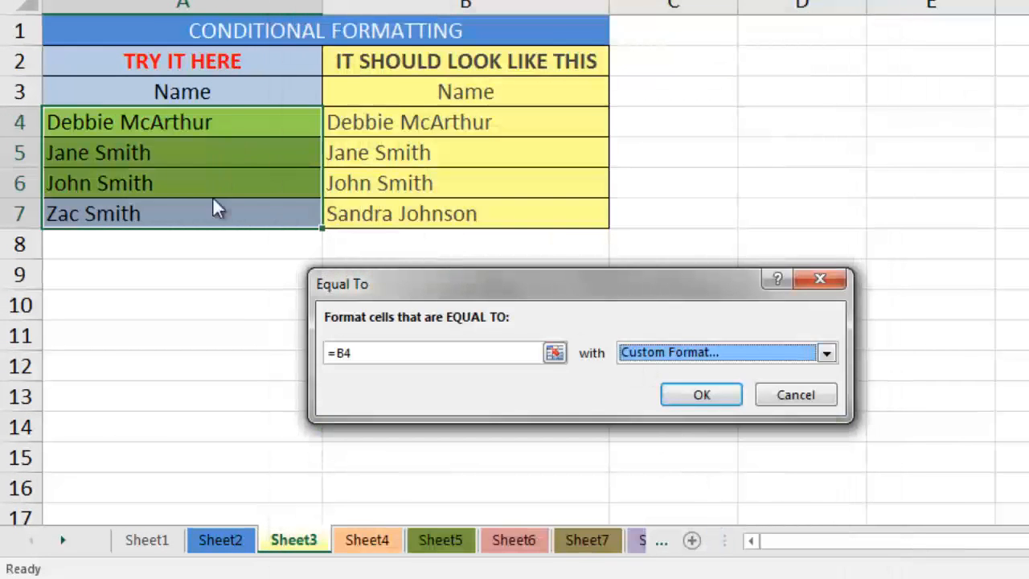